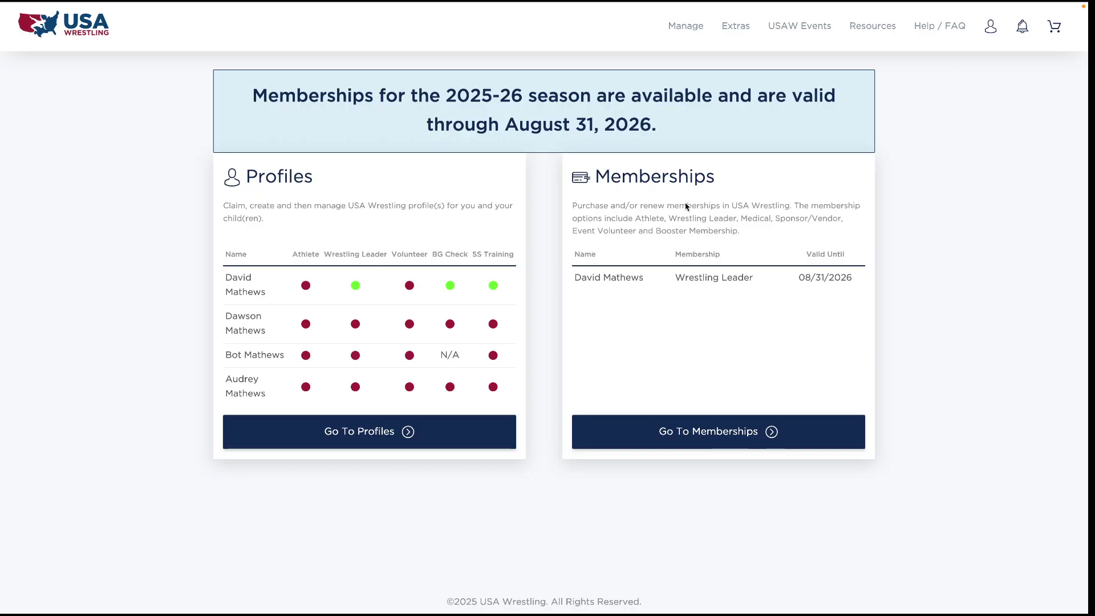
click(685, 27)
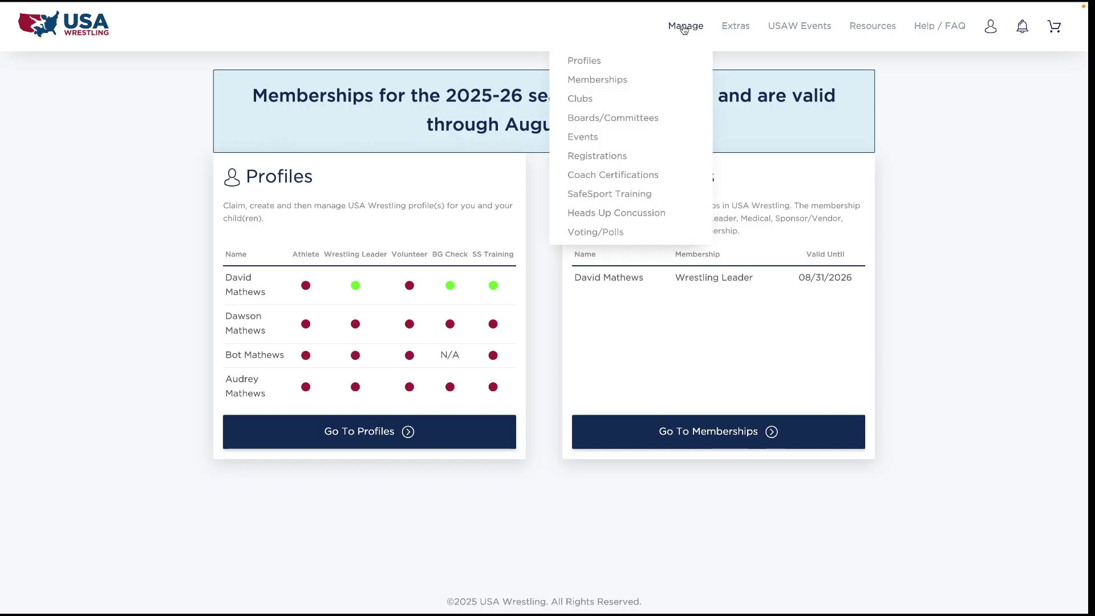
click(579, 101)
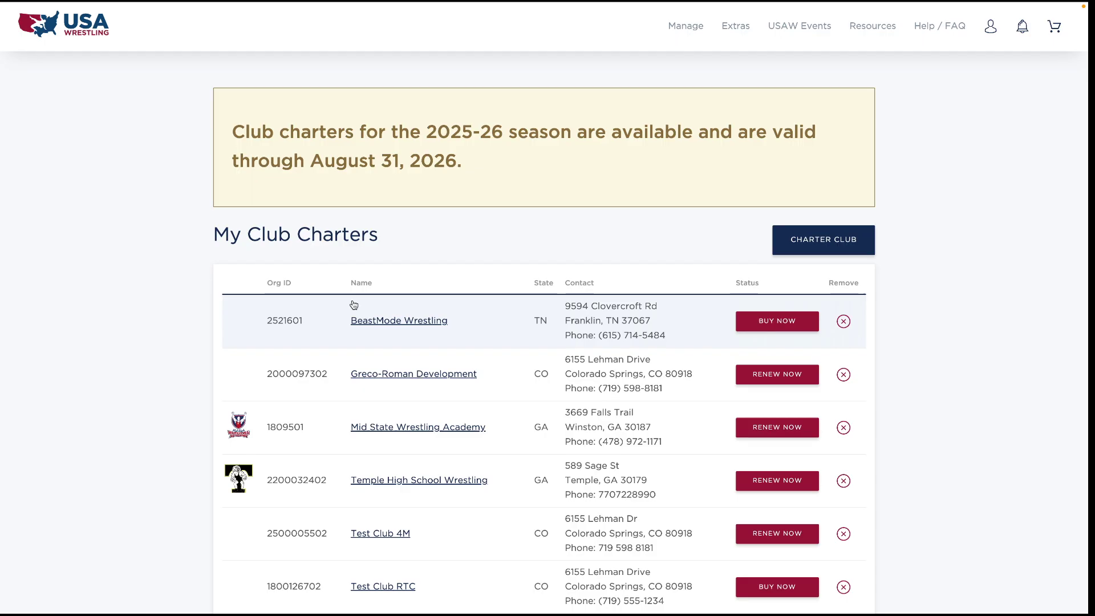
click(395, 480)
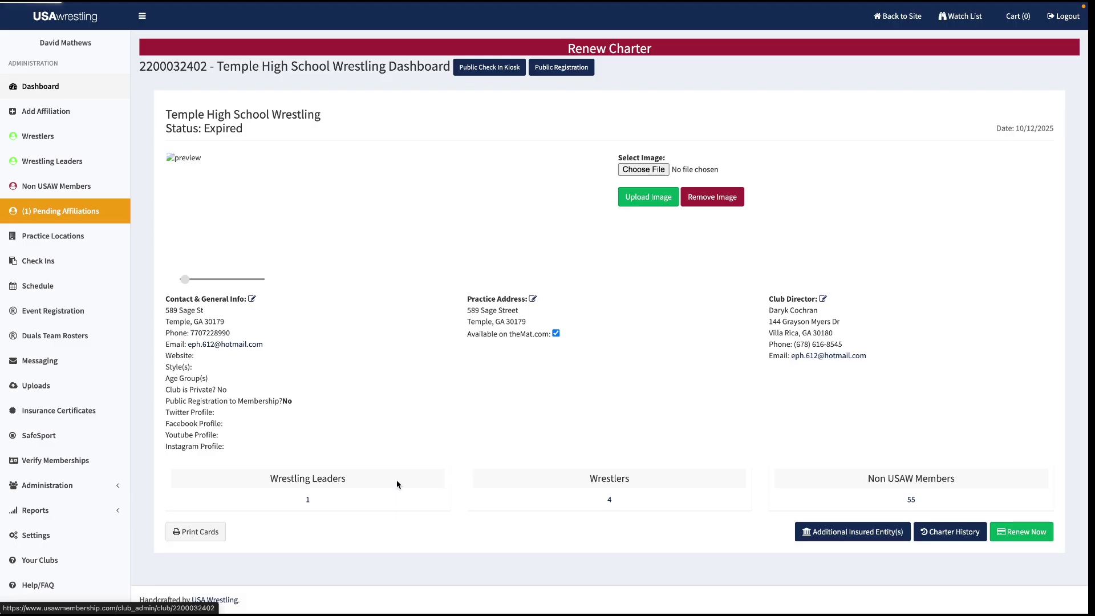
double_click(181, 66)
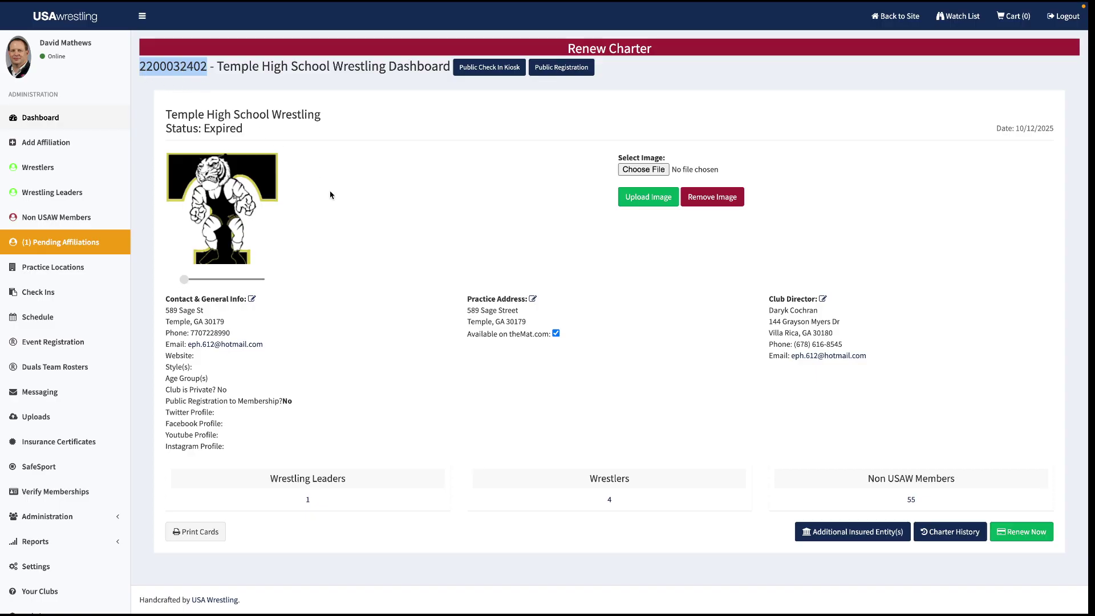
mouse_move(444, 5)
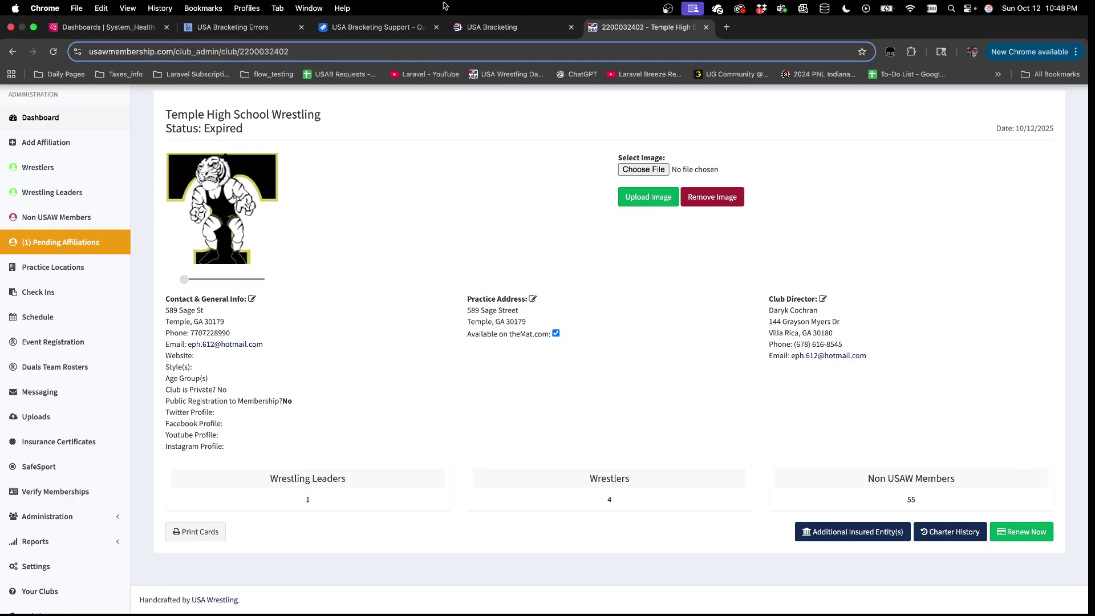
In USA Bracketing, open David Mathews' My Organizations list from the DAVID account menu
click(492, 26)
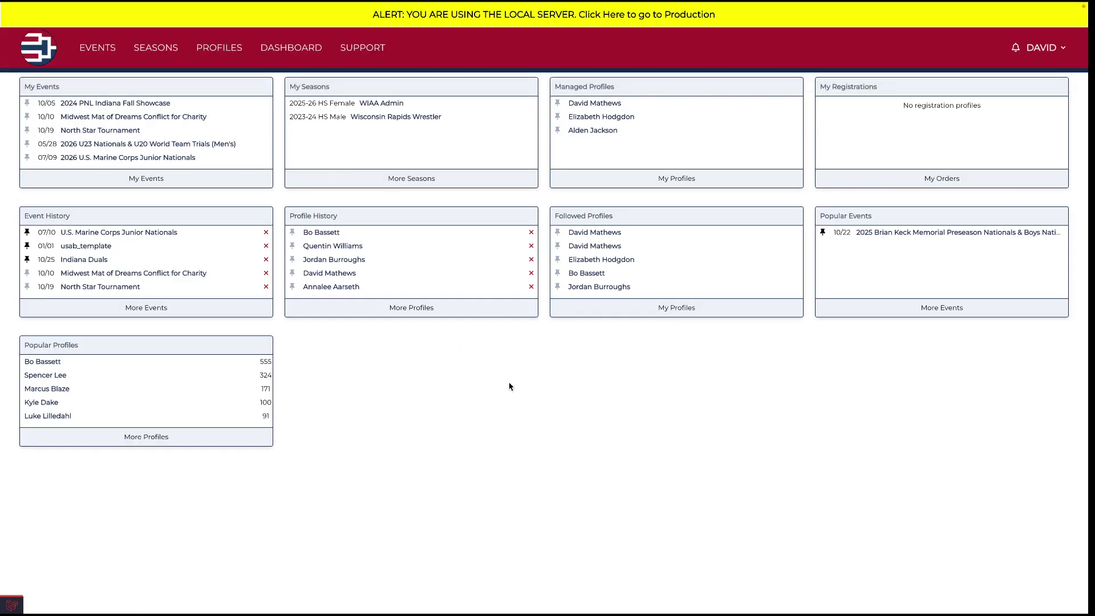
click(1036, 50)
click(1024, 132)
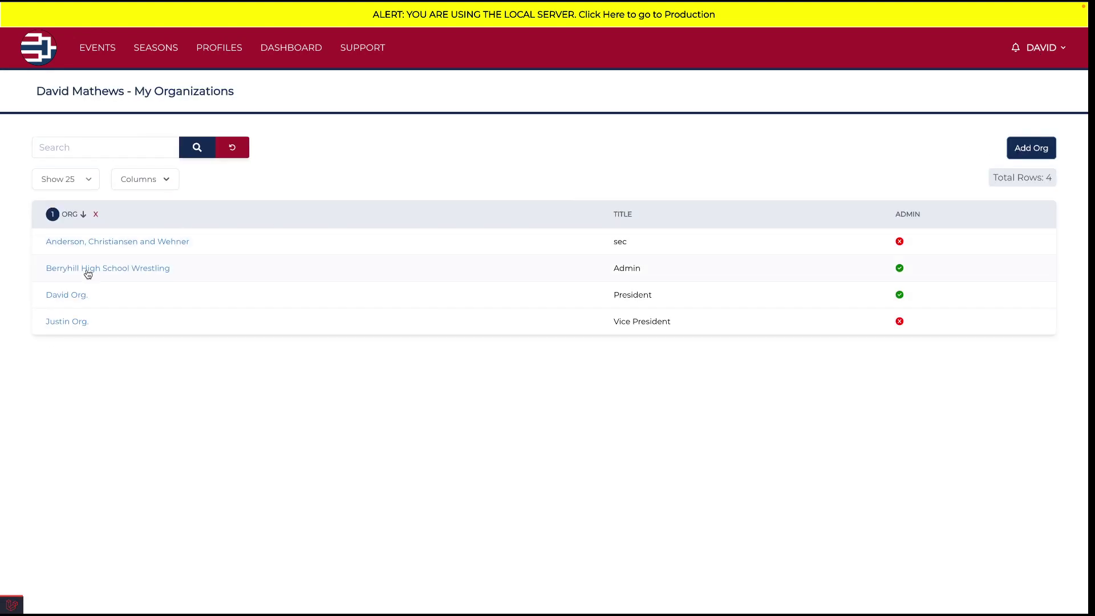
Submit a new org for Temple High School Wrestling with its USAW org ID and Temple, Georgia address
click(1024, 148)
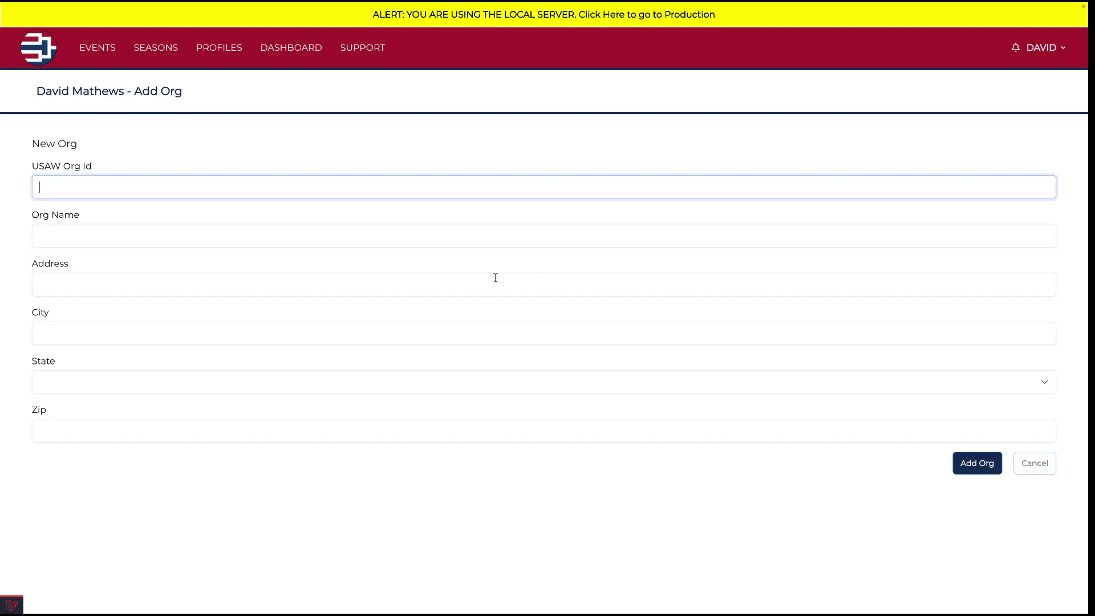
text(2200032402)
click(93, 238)
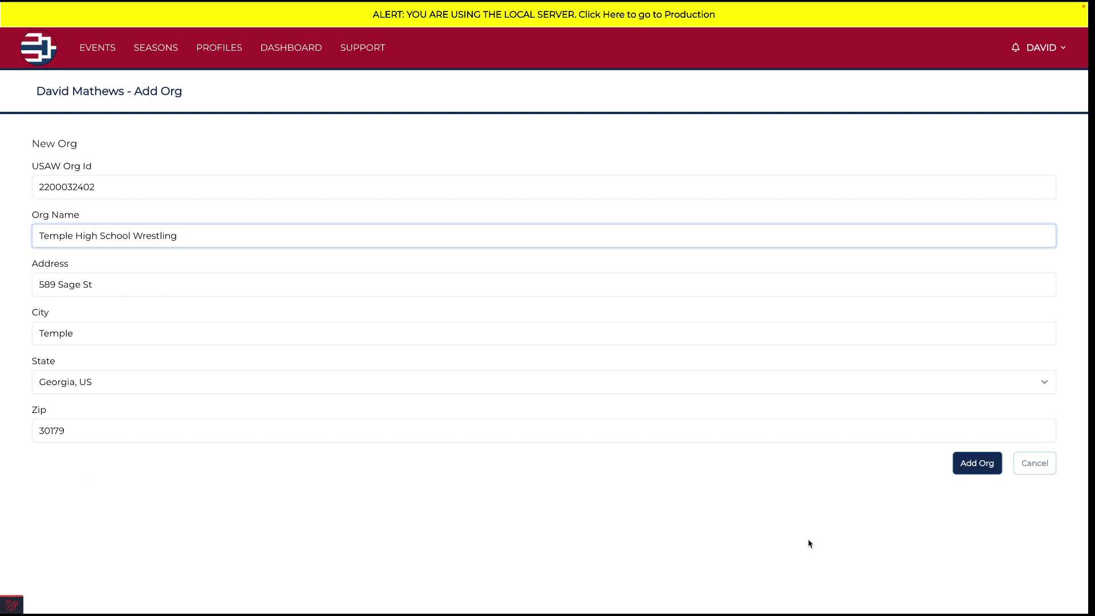
click(973, 463)
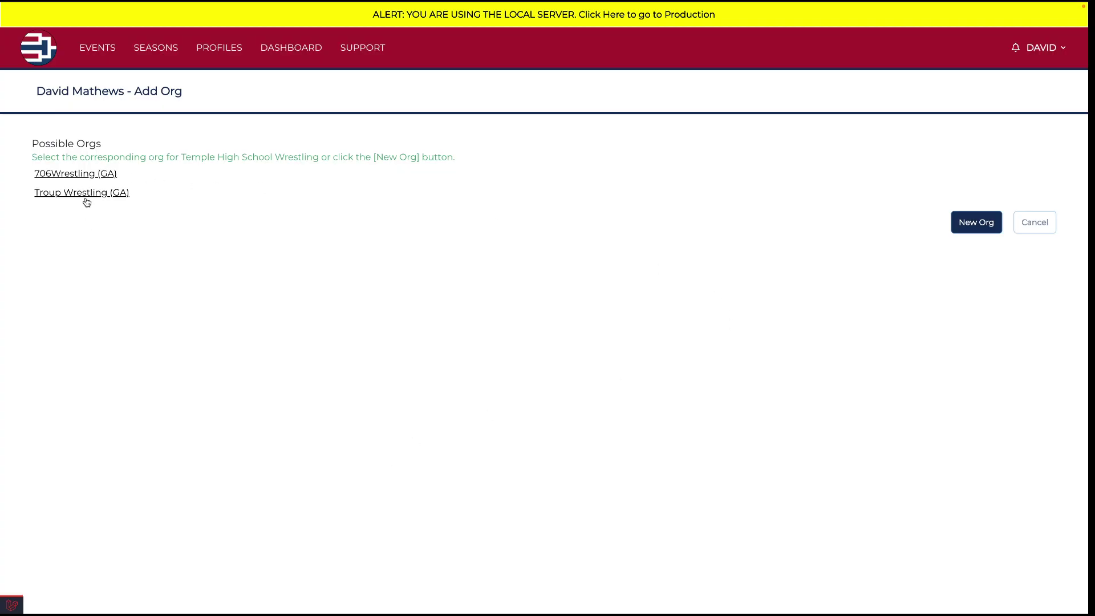
Choose New Org over 706Wrestling and Troup Wrestling, then open Temple High School Wrestling's People page
click(976, 223)
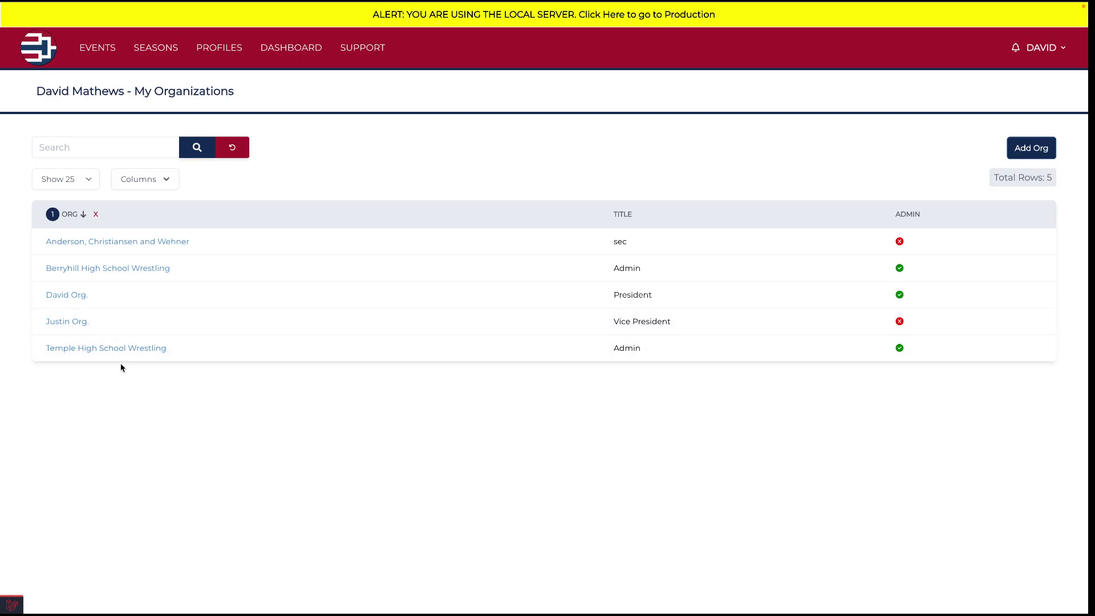
click(120, 349)
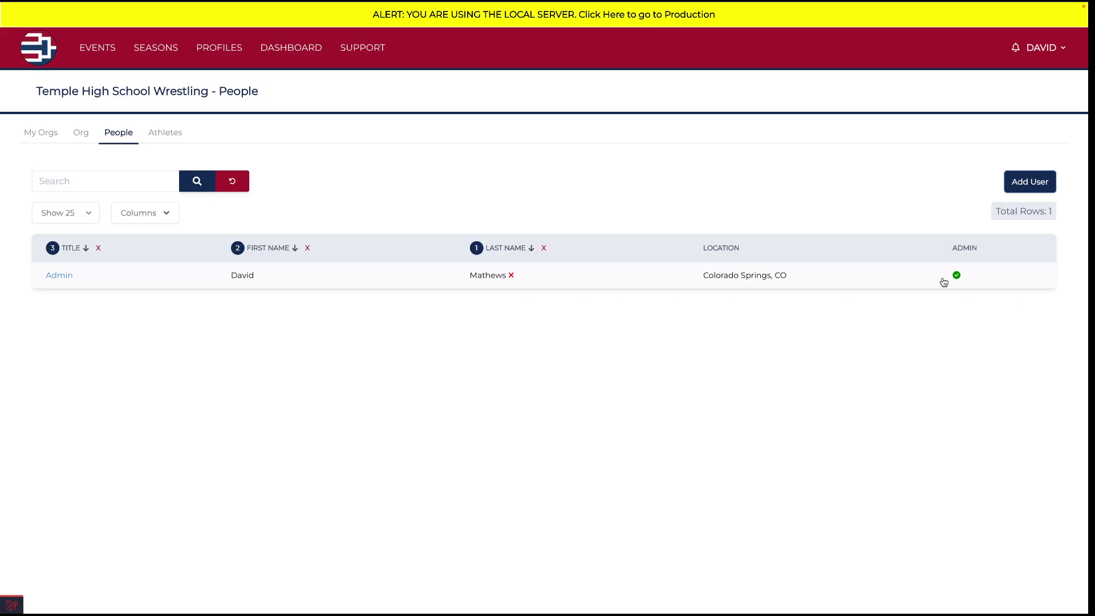
Show Temple High School Wrestling's empty Athletes list and start Import USAW Athletes
click(164, 132)
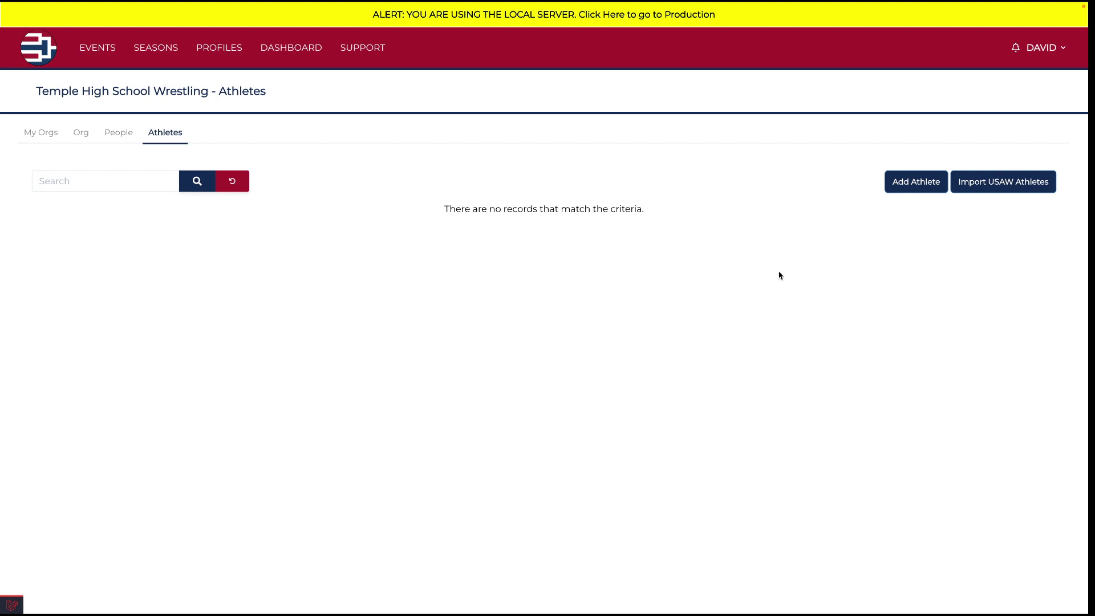
click(1001, 184)
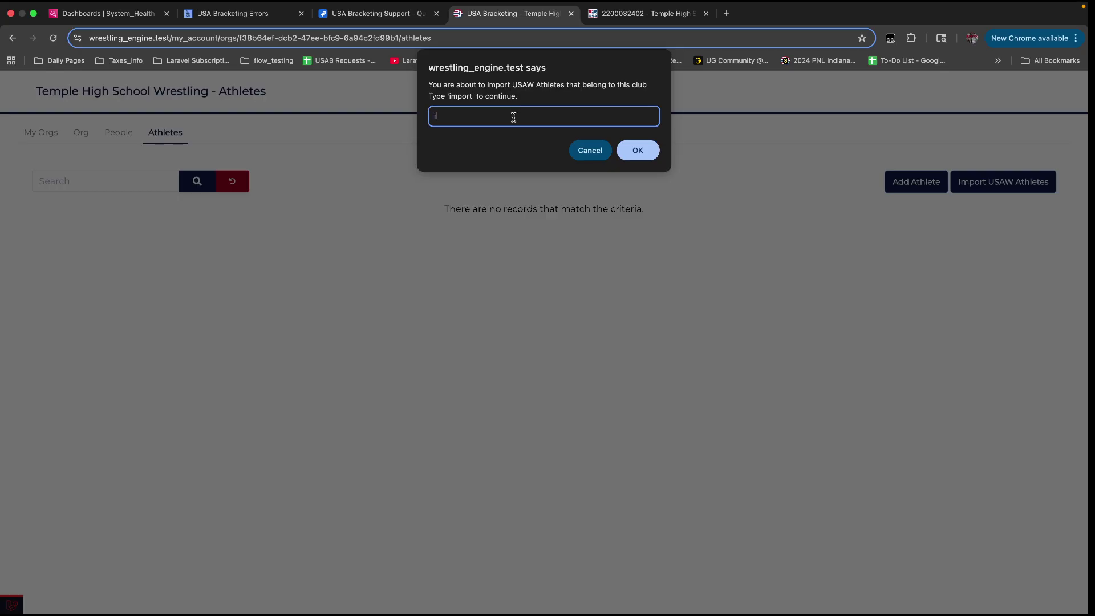
text(mport)
Confirm the 'import' prompt so four USAW athletes are added to Temple High School Wrestling
click(636, 151)
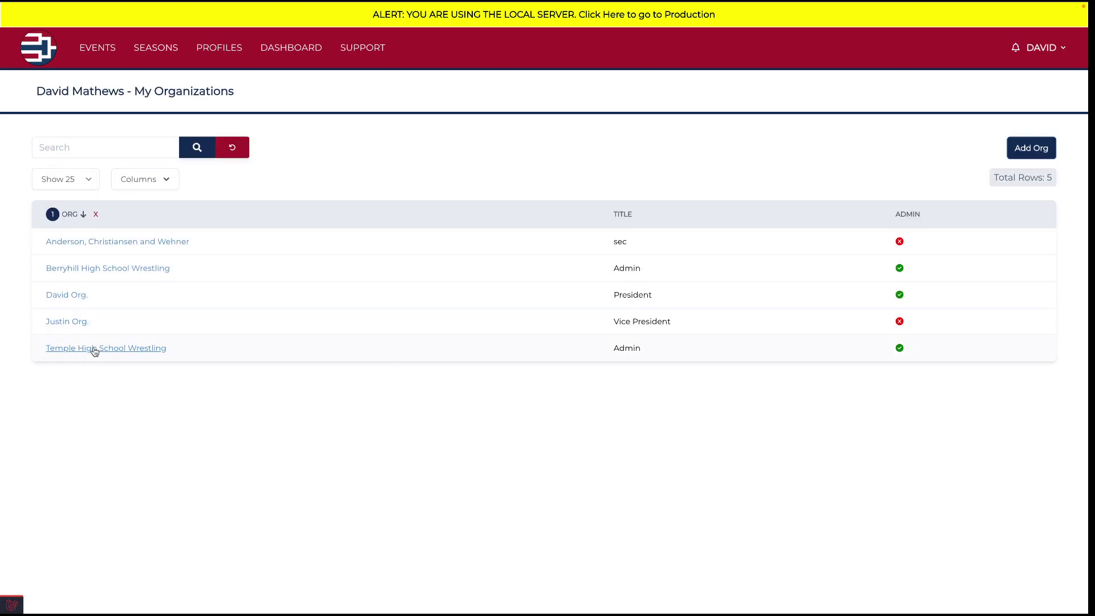
click(110, 351)
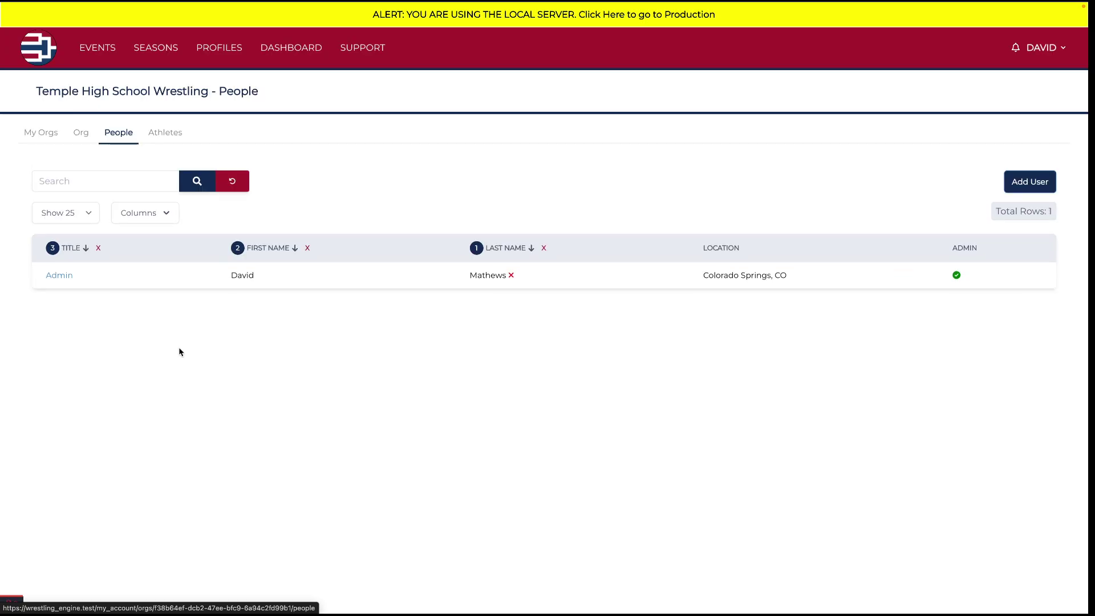
click(166, 132)
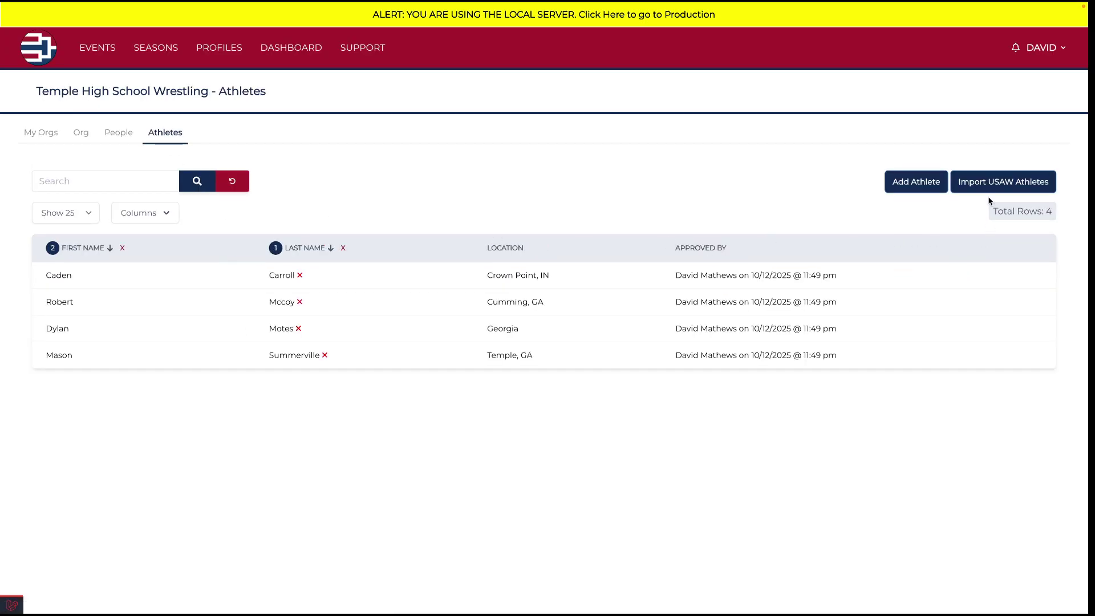